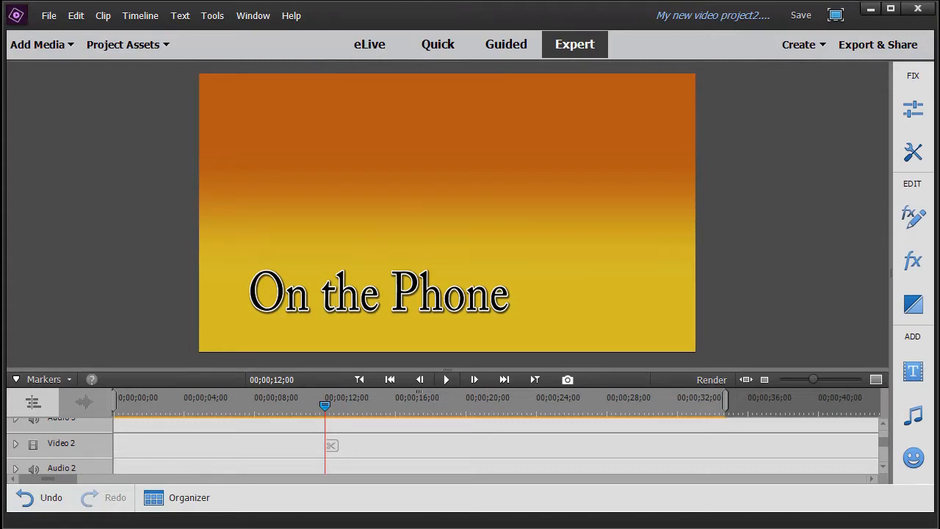
# - Examine the title clip on the Video 1 track and the empty Video 2 track above it
pyautogui.moveTo(883, 439); pyautogui.dragTo(884, 446)
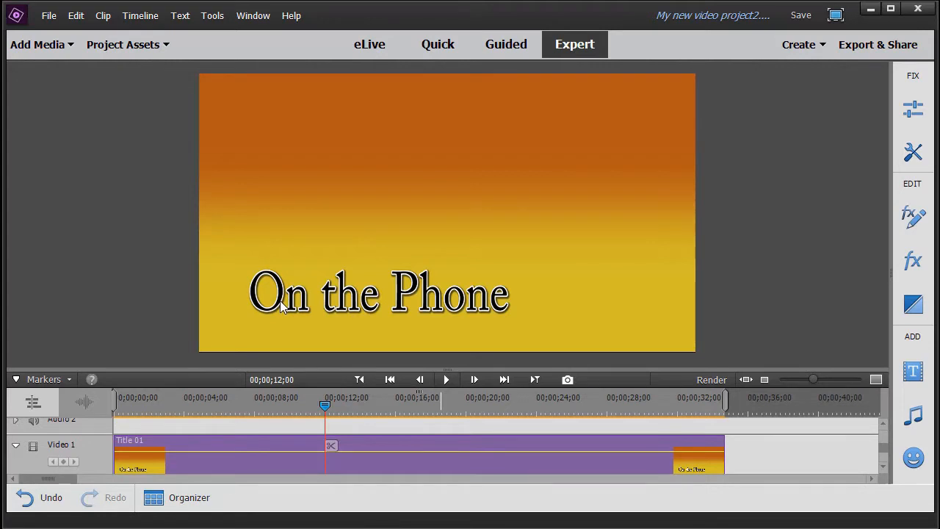
pyautogui.click(882, 426)
pyautogui.click(882, 424)
pyautogui.click(882, 424)
pyautogui.click(881, 425)
pyautogui.click(882, 425)
pyautogui.click(882, 424)
pyautogui.click(882, 424)
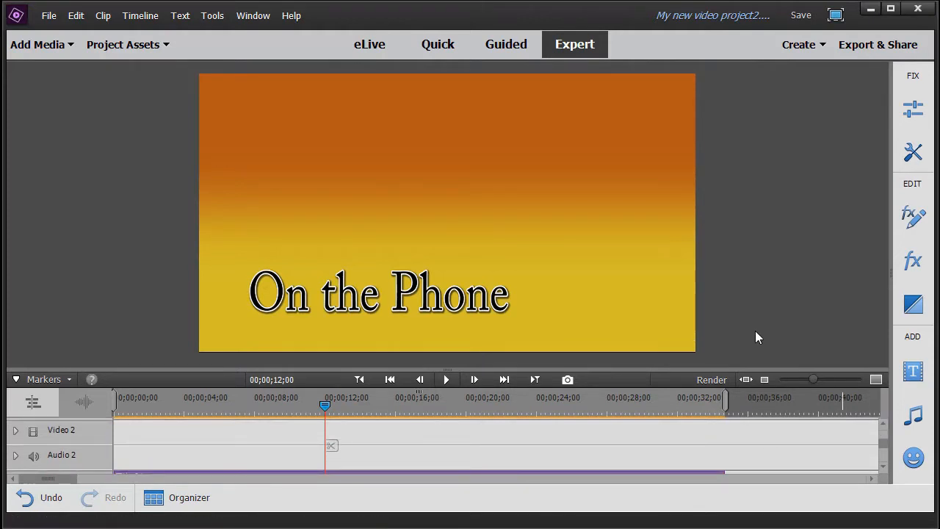
# - Place the 1807522_sweetlyTalking_HD_Footage.mp4 clip at the start of the Video 2 track without applying Videomerge
pyautogui.click(140, 48)
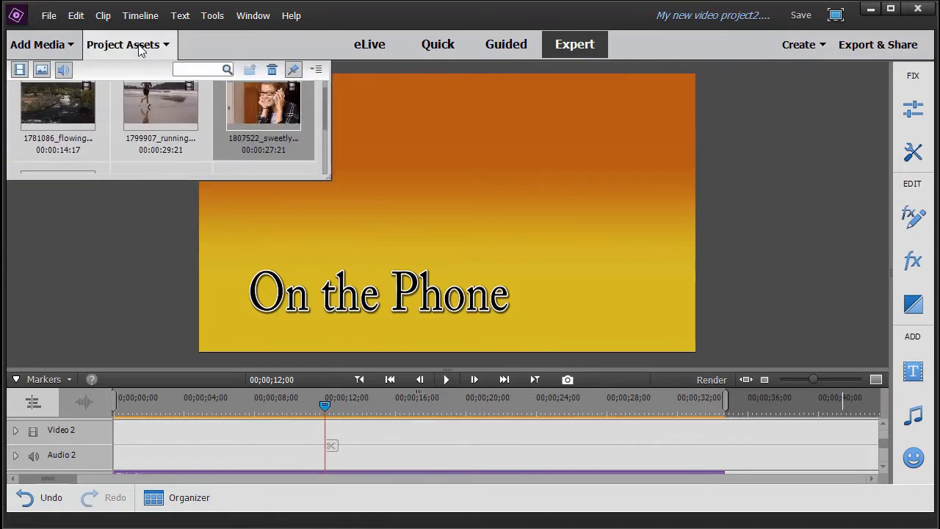
pyautogui.moveTo(269, 108); pyautogui.dragTo(246, 434)
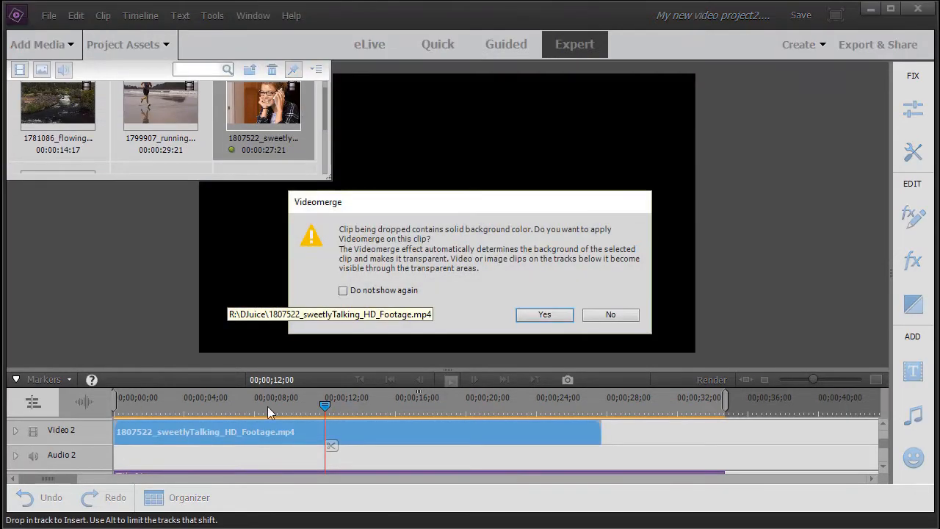
pyautogui.click(610, 315)
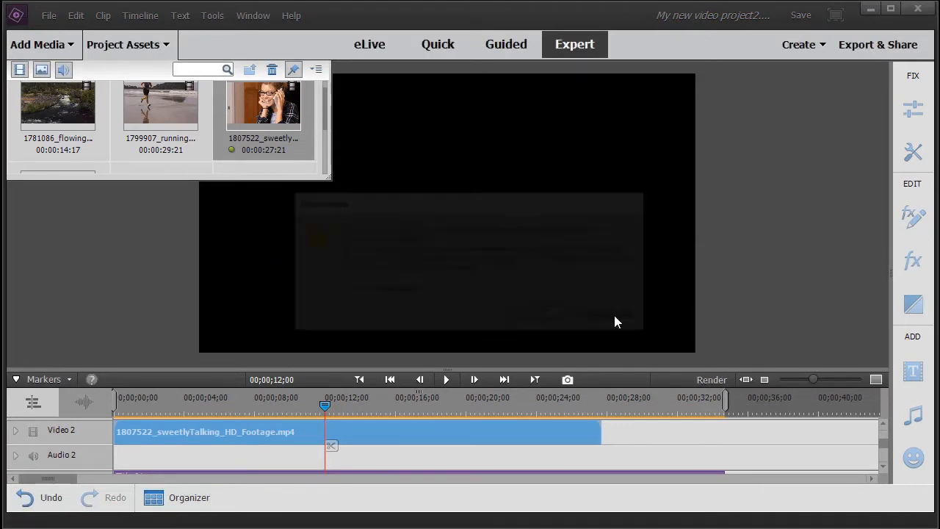
pyautogui.click(168, 44)
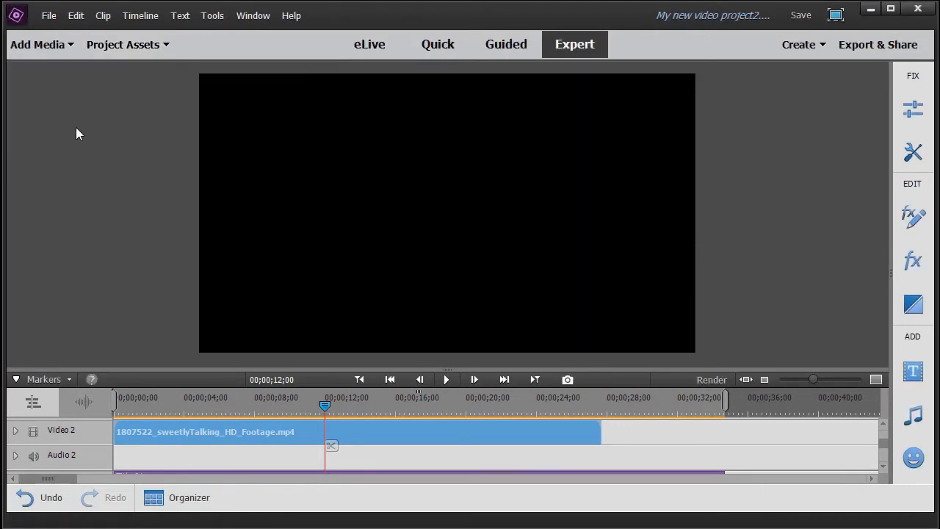
# - Shrink the phone footage to a little over half the frame width, place it above the title text, and play a few seconds
pyautogui.click(321, 404)
pyautogui.moveTo(323, 405); pyautogui.dragTo(321, 407)
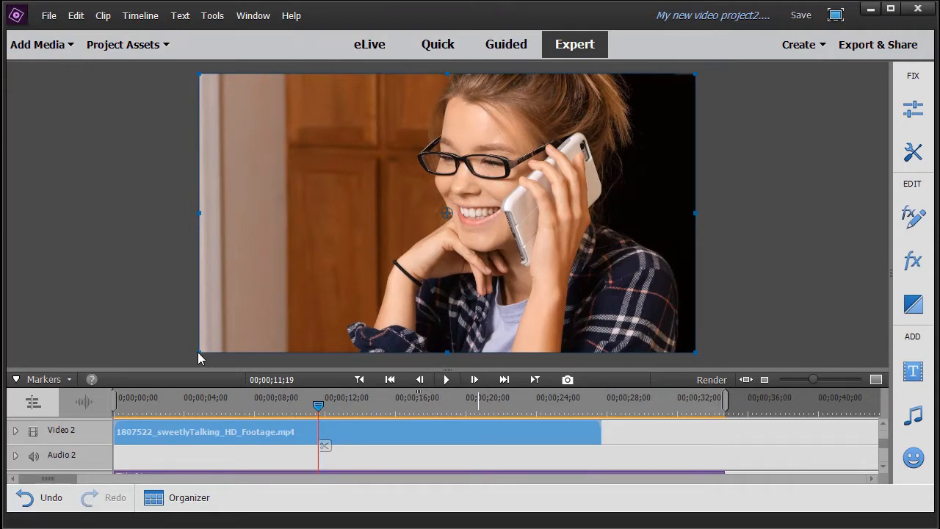
pyautogui.moveTo(199, 351); pyautogui.dragTo(348, 293)
pyautogui.moveTo(409, 171); pyautogui.dragTo(464, 130)
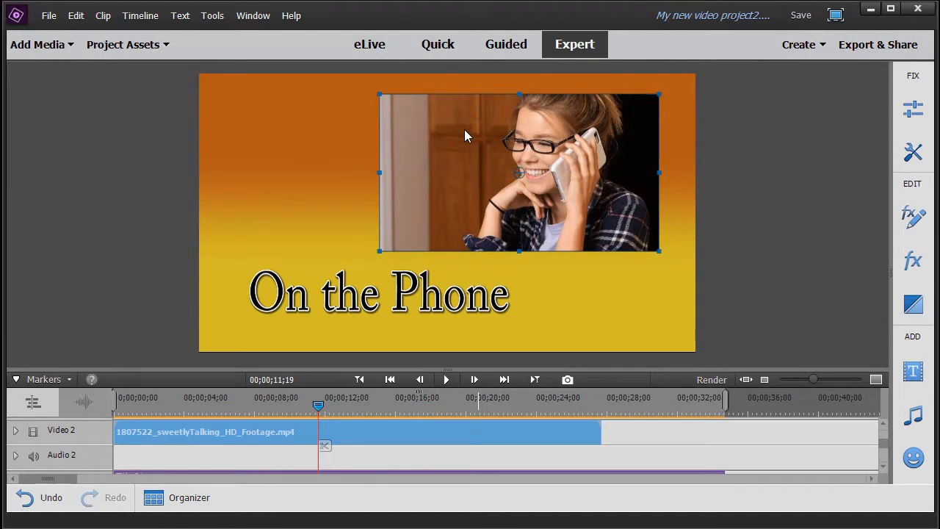
pyautogui.click(626, 315)
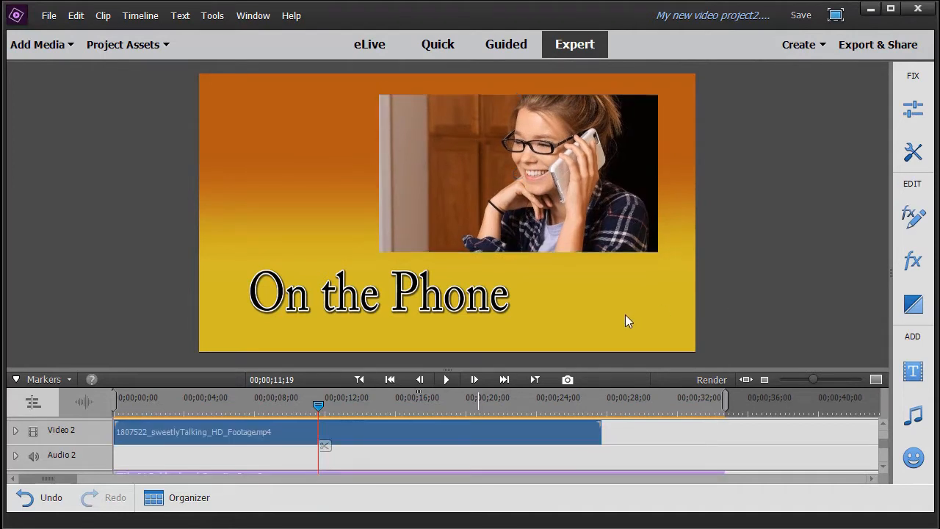
pyautogui.click(445, 381)
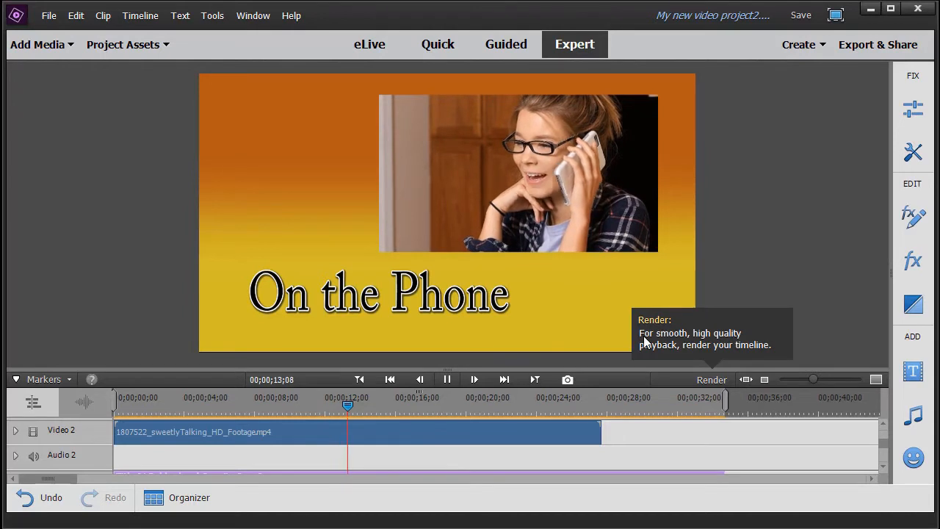
pyautogui.click(448, 380)
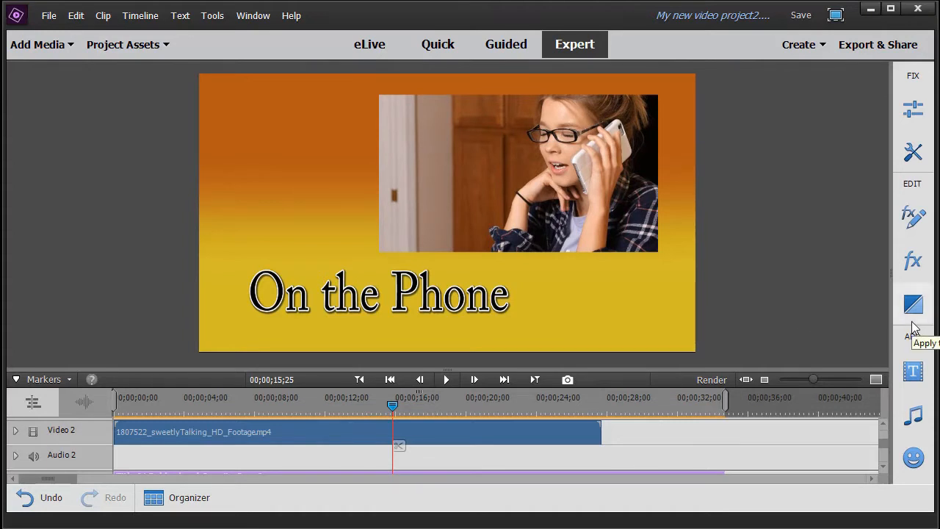
# - Apply the Transform effect to the phone clip and try a skew of 7.0 and a scale height of 58.4, resetting the effect after each
pyautogui.click(913, 262)
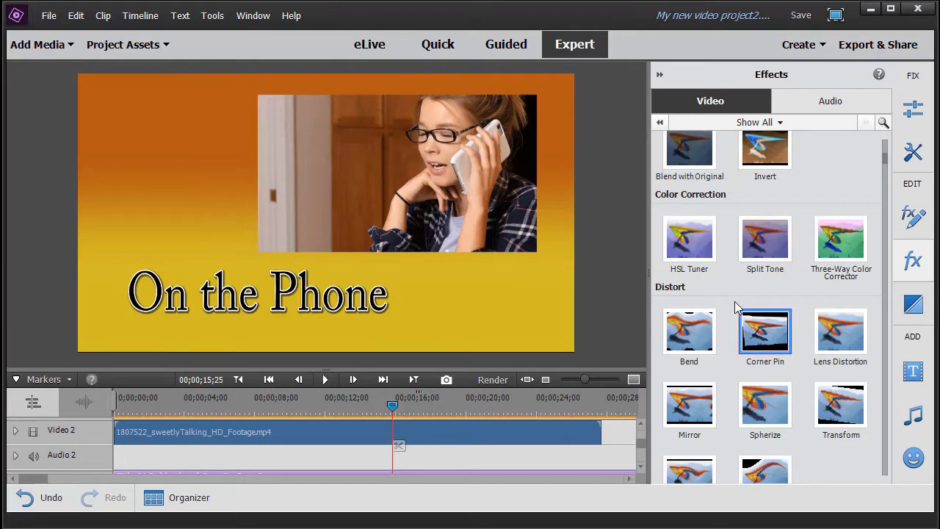
pyautogui.moveTo(842, 411); pyautogui.dragTo(493, 433)
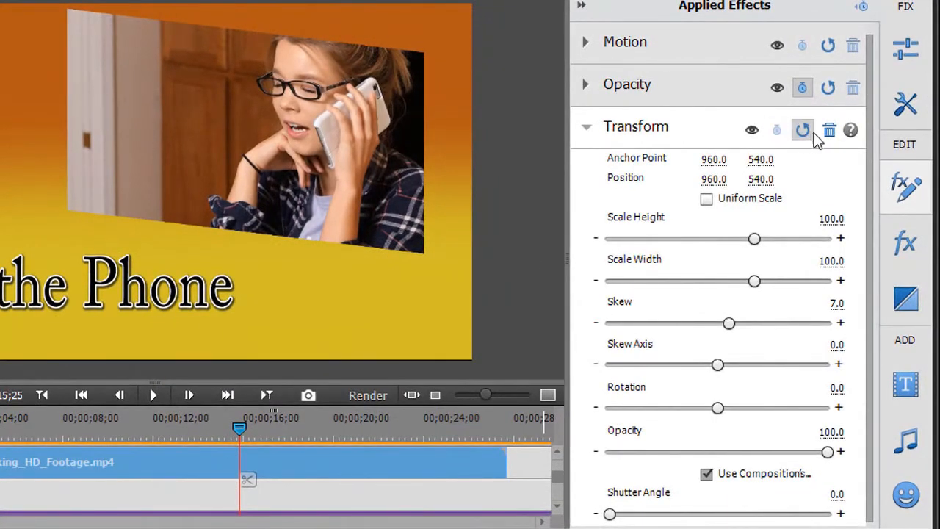
pyautogui.click(803, 130)
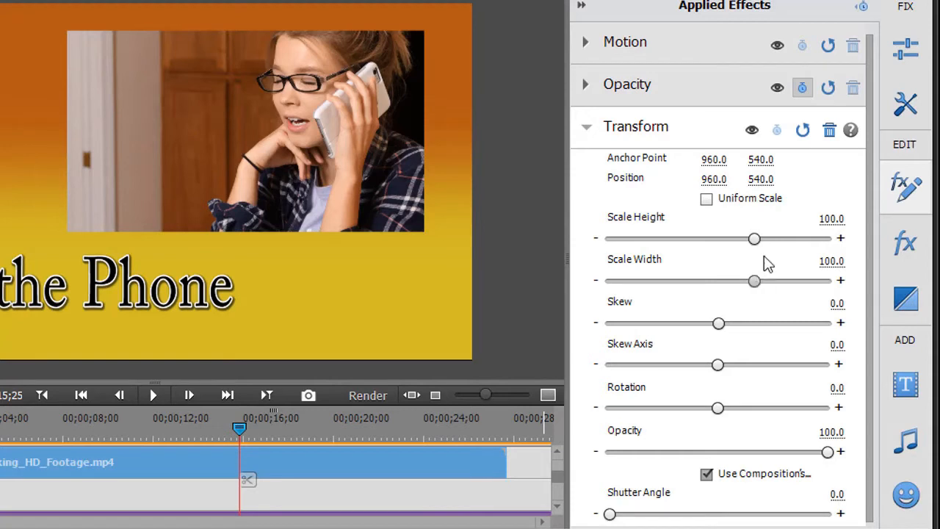
pyautogui.moveTo(757, 241)
pyautogui.mouseDown()
pyautogui.moveTo(770, 250)
pyautogui.moveTo(713, 245)
pyautogui.moveTo(733, 250)
pyautogui.moveTo(739, 239)
pyautogui.moveTo(741, 250)
pyautogui.moveTo(739, 243)
pyautogui.mouseUp()
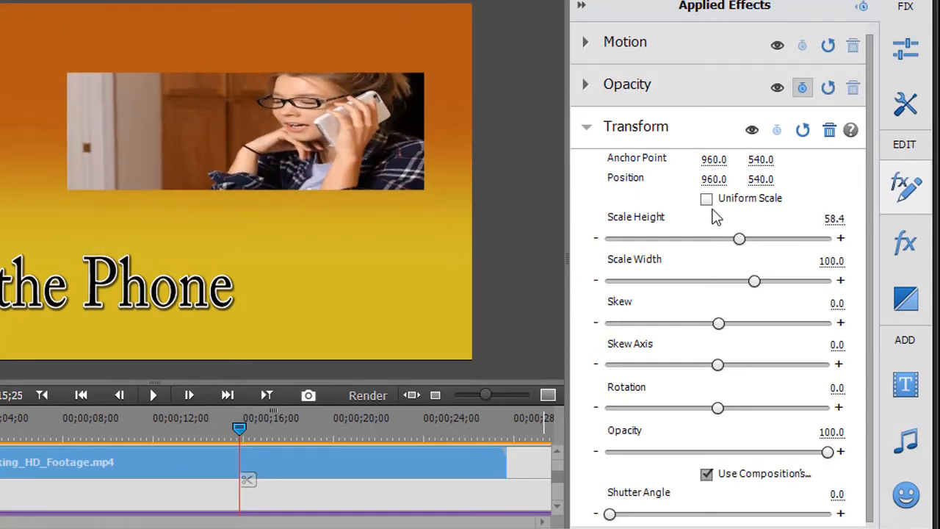
pyautogui.click(803, 131)
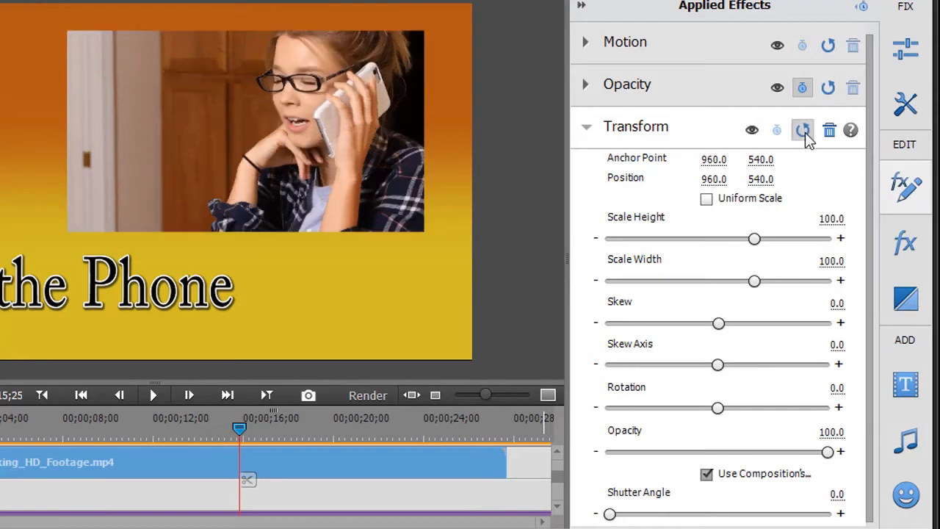
# - Try Transform with Uniform Scale on, a scale of 94.8, skew 7.0 and skew axis 65.9°, and reset the effect
pyautogui.click(707, 200)
pyautogui.moveTo(760, 246)
pyautogui.mouseDown()
pyautogui.moveTo(749, 250)
pyautogui.moveTo(756, 253)
pyautogui.mouseUp()
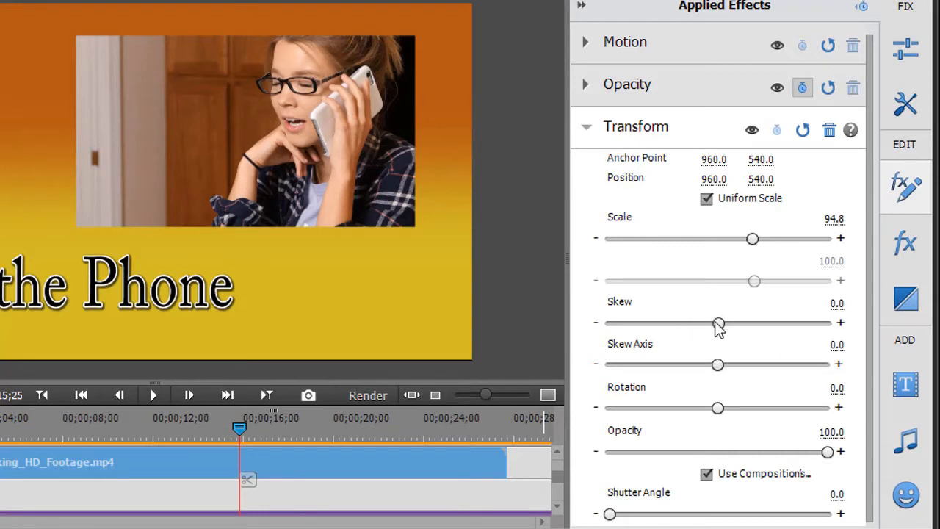
pyautogui.moveTo(719, 327)
pyautogui.mouseDown()
pyautogui.moveTo(708, 330)
pyautogui.moveTo(723, 331)
pyautogui.mouseUp()
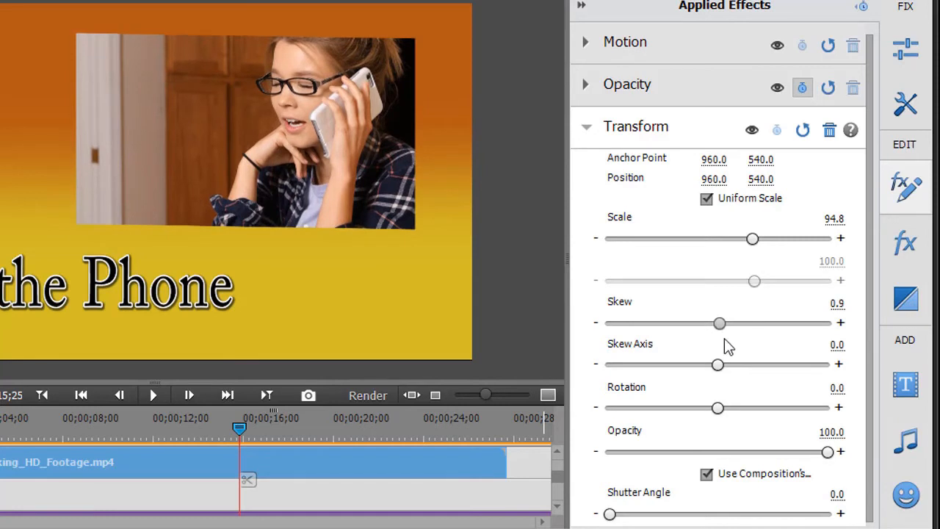
pyautogui.moveTo(720, 369); pyautogui.dragTo(728, 370)
pyautogui.moveTo(721, 328)
pyautogui.mouseDown()
pyautogui.moveTo(699, 330)
pyautogui.moveTo(743, 331)
pyautogui.moveTo(733, 331)
pyautogui.mouseUp()
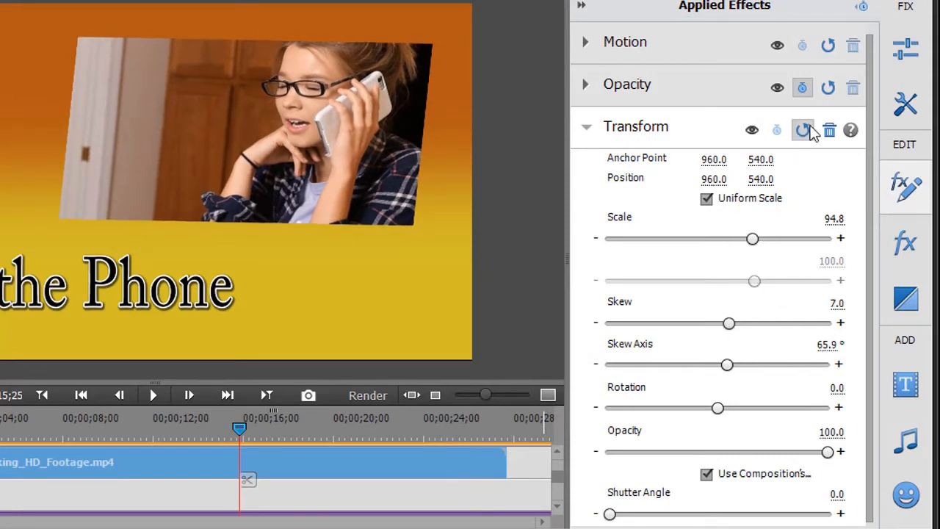
pyautogui.click(803, 130)
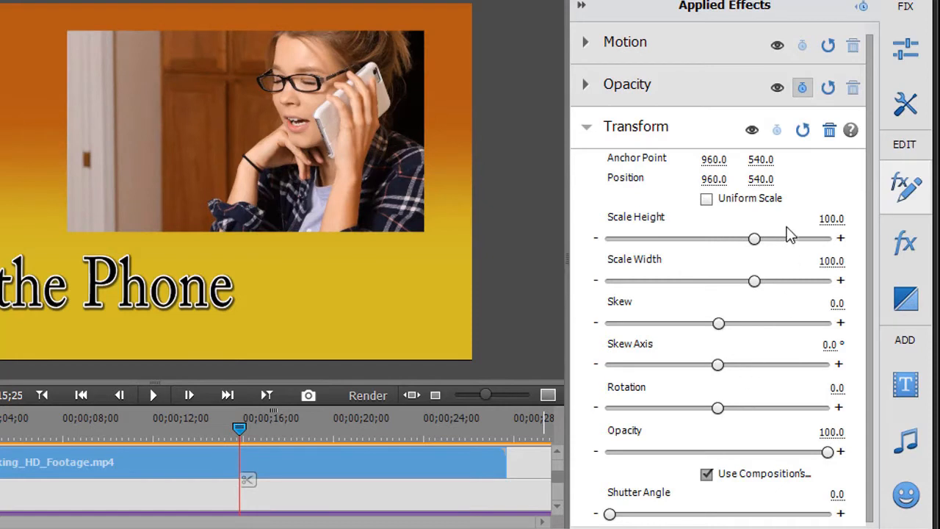
# - Try Transform with Uniform Scale on and a rotation of -3.1°, and remove the effect from the phone clip
pyautogui.click(707, 198)
pyautogui.moveTo(721, 416); pyautogui.dragTo(719, 424)
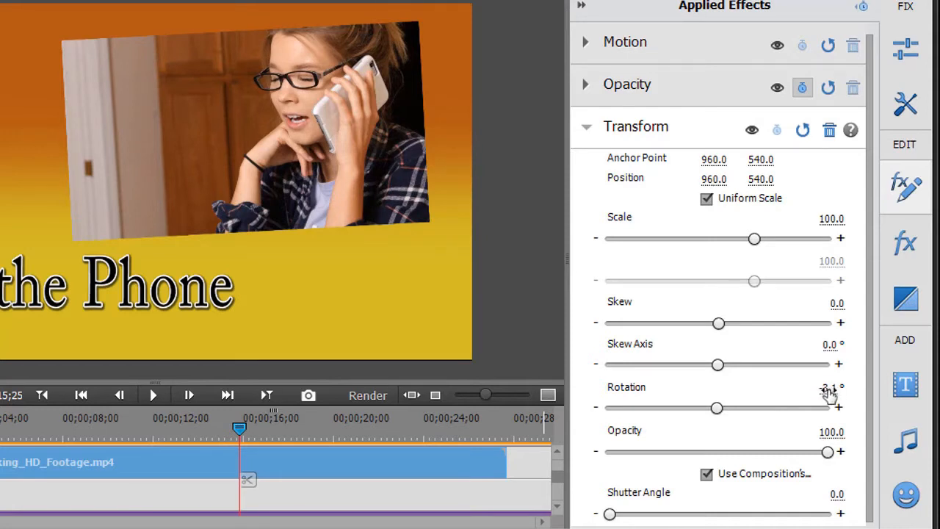
pyautogui.moveTo(828, 391); pyautogui.dragTo(820, 390)
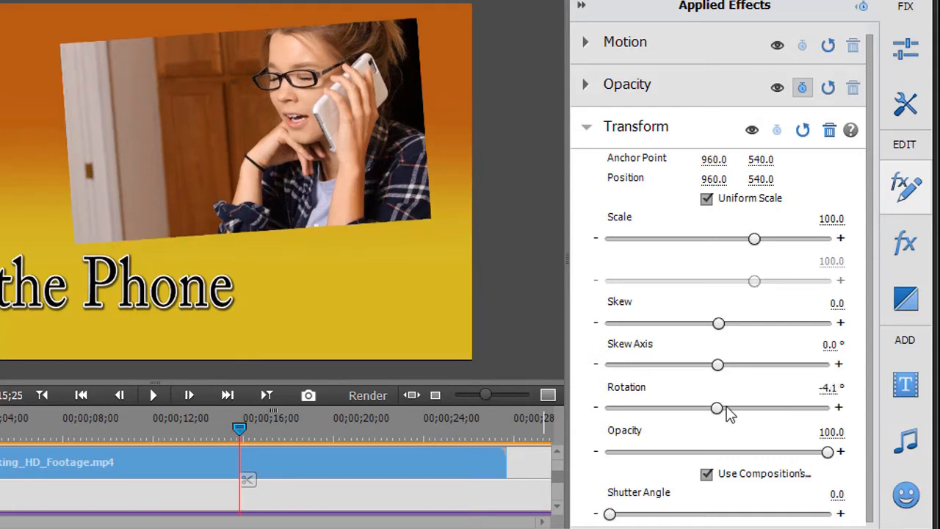
pyautogui.moveTo(716, 414); pyautogui.dragTo(720, 417)
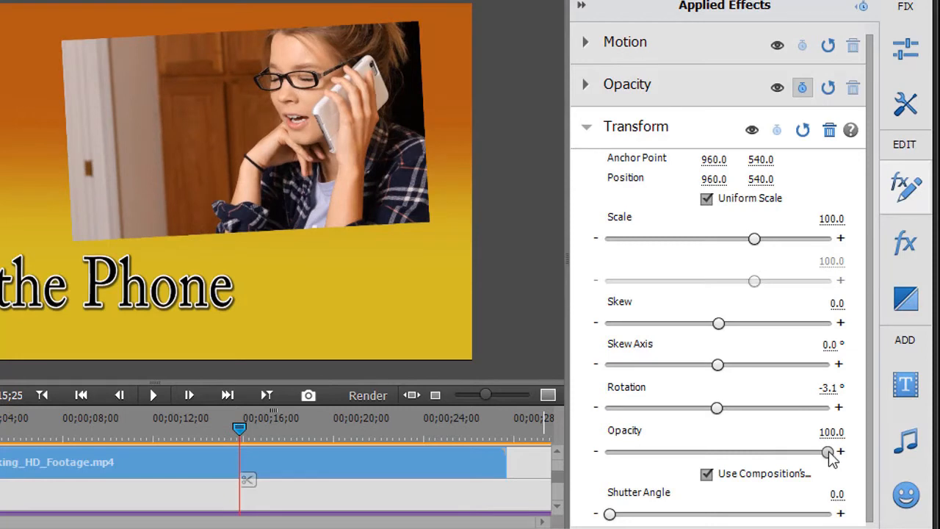
pyautogui.moveTo(828, 451); pyautogui.dragTo(847, 459)
pyautogui.moveTo(717, 408)
pyautogui.mouseDown()
pyautogui.moveTo(707, 410)
pyautogui.moveTo(727, 409)
pyautogui.moveTo(717, 410)
pyautogui.mouseUp()
pyautogui.click(830, 131)
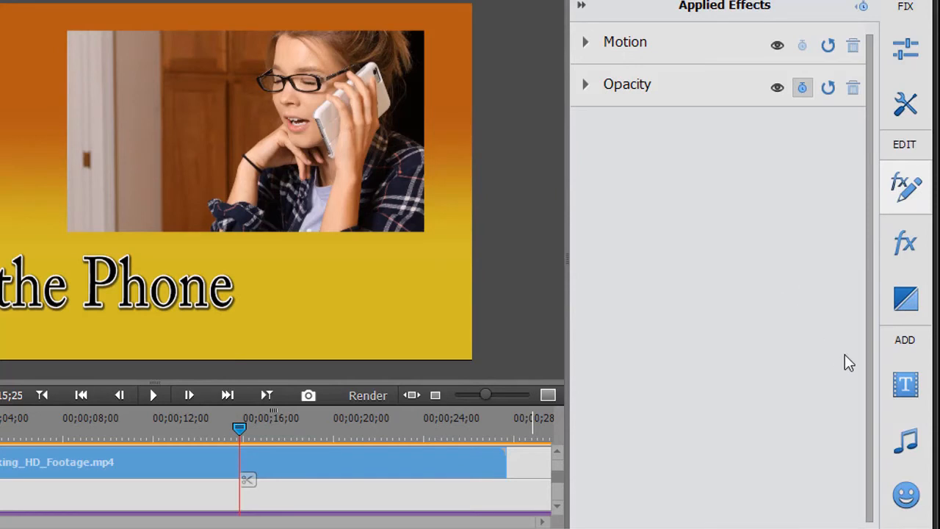
# - Apply the Corner Pin distort effect to the phone clip and reset its corners to their defaults
pyautogui.click(906, 245)
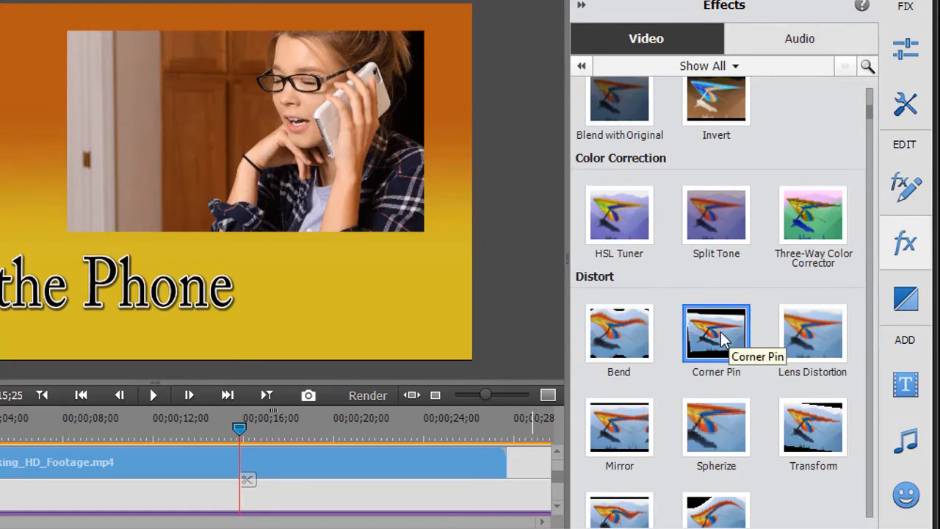
pyautogui.moveTo(720, 338); pyautogui.dragTo(350, 472)
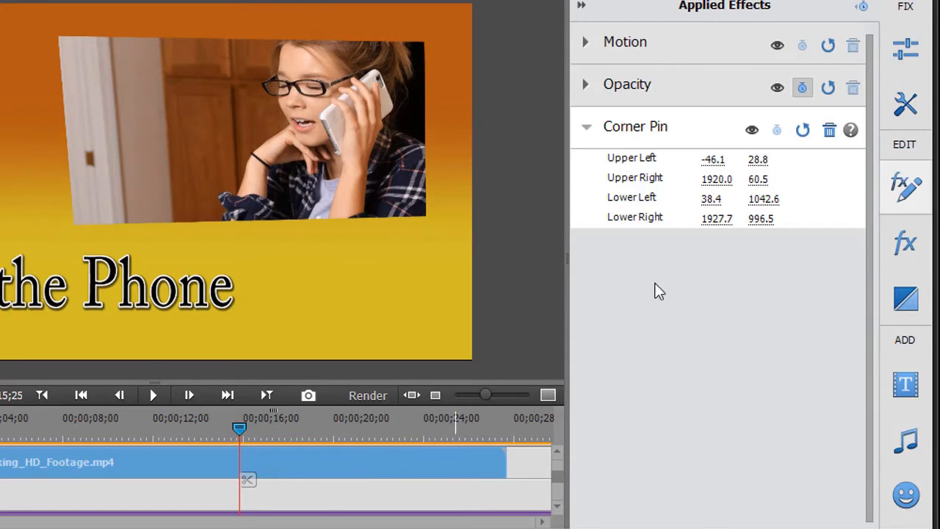
pyautogui.click(802, 130)
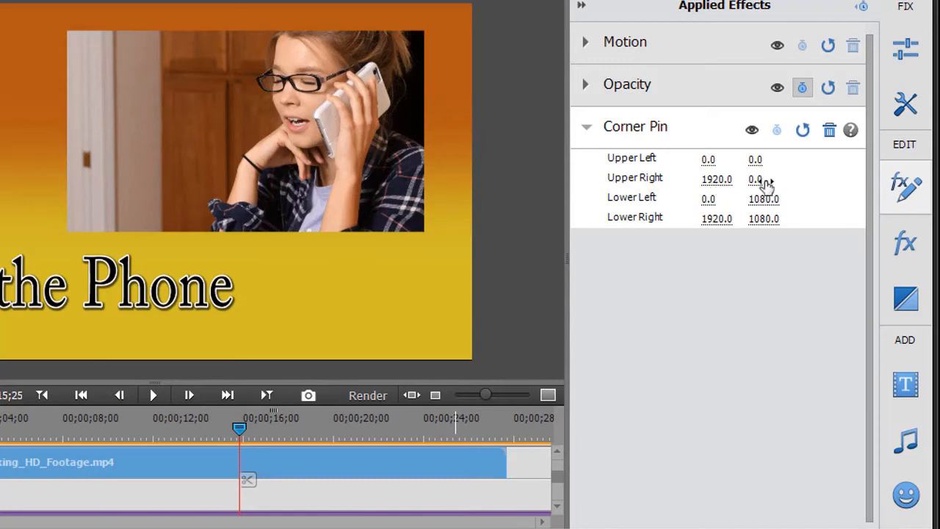
# - Set the Corner Pin's Upper Right vertical value to -154.0 and move the phone clip left and down in the frame
pyautogui.moveTo(763, 184); pyautogui.dragTo(665, 184)
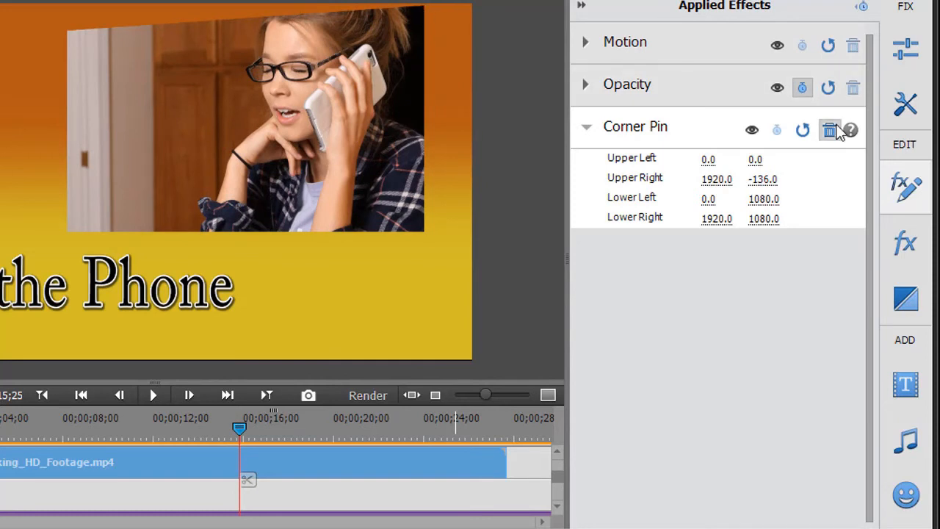
pyautogui.moveTo(762, 182); pyautogui.dragTo(749, 182)
pyautogui.click(271, 132)
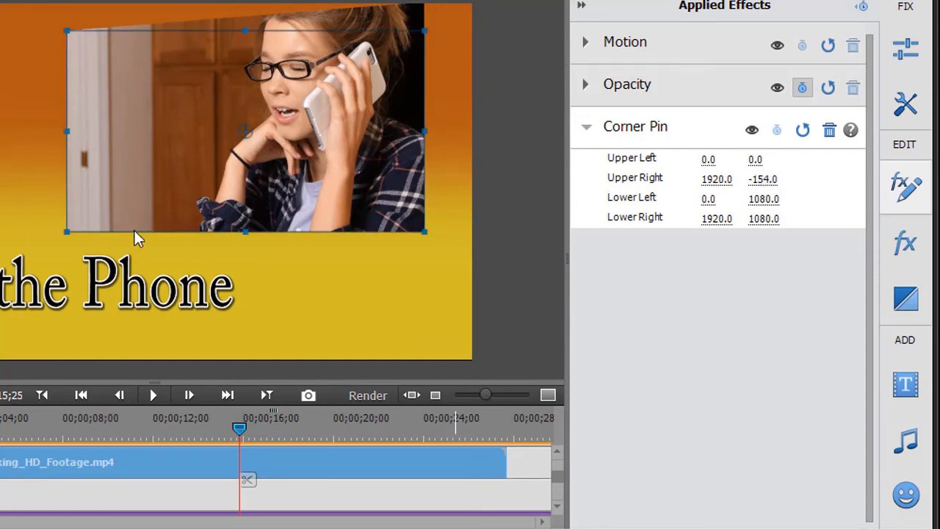
pyautogui.moveTo(136, 226); pyautogui.dragTo(64, 239)
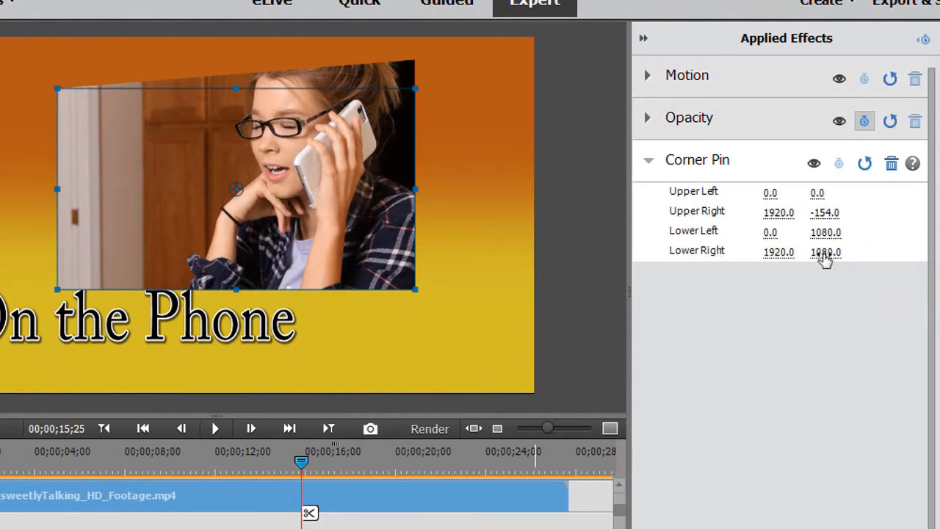
# - Set the Corner Pin's Lower Right vertical value to 1238.0 and briefly play back the angled clip
pyautogui.moveTo(819, 254); pyautogui.dragTo(826, 252)
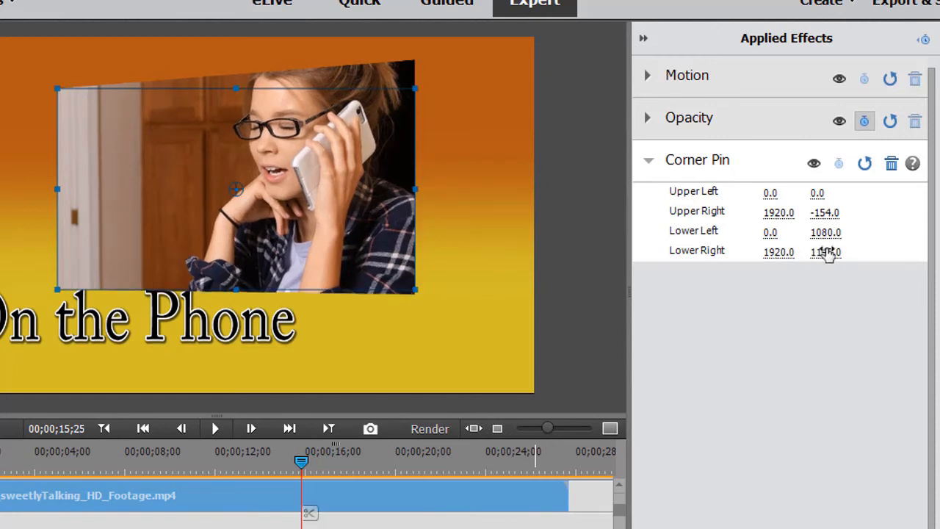
pyautogui.moveTo(814, 254); pyautogui.dragTo(844, 254)
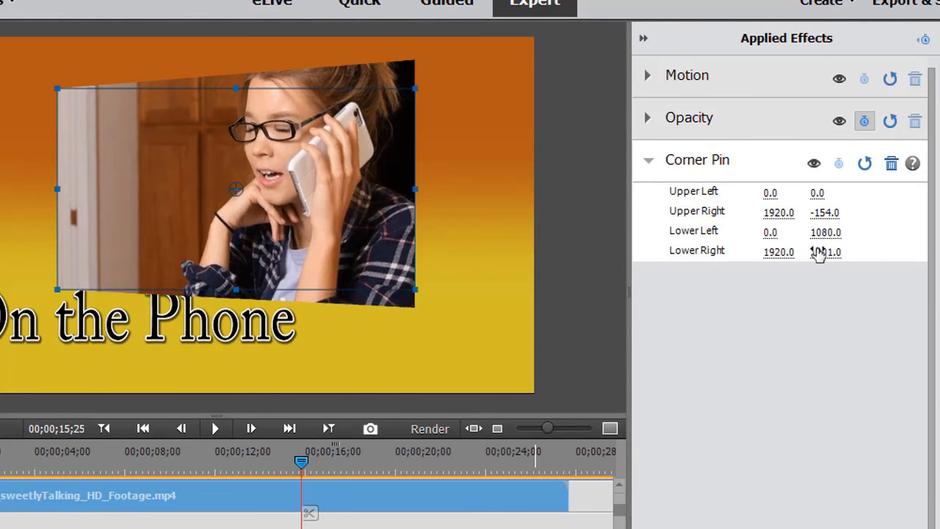
pyautogui.moveTo(820, 254); pyautogui.dragTo(823, 254)
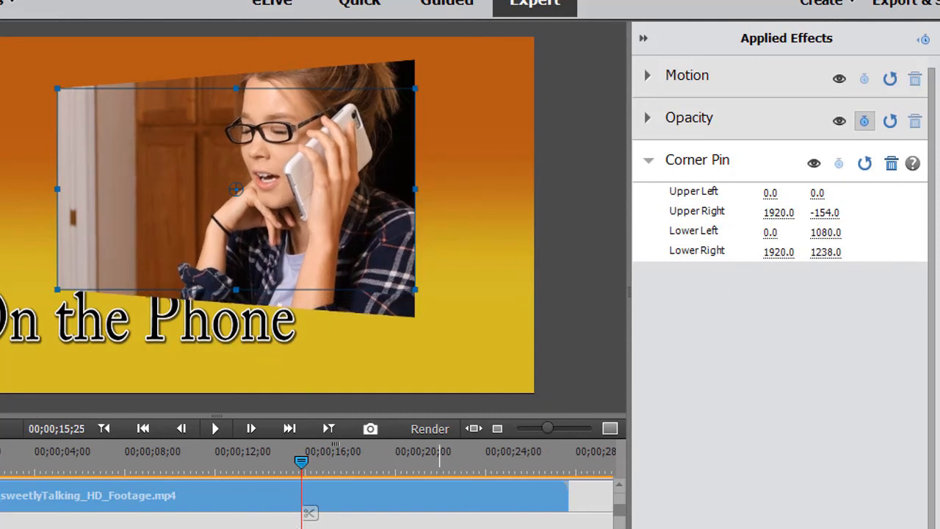
pyautogui.click(218, 430)
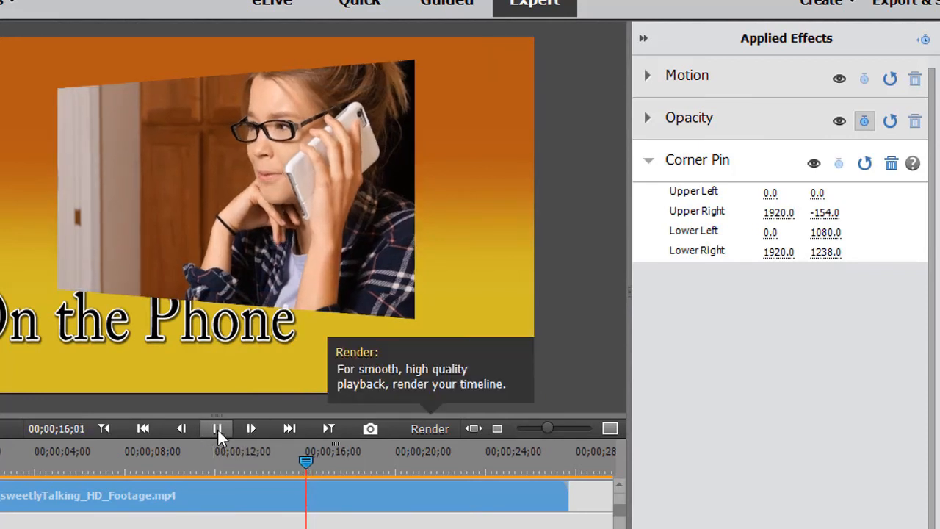
pyautogui.click(218, 429)
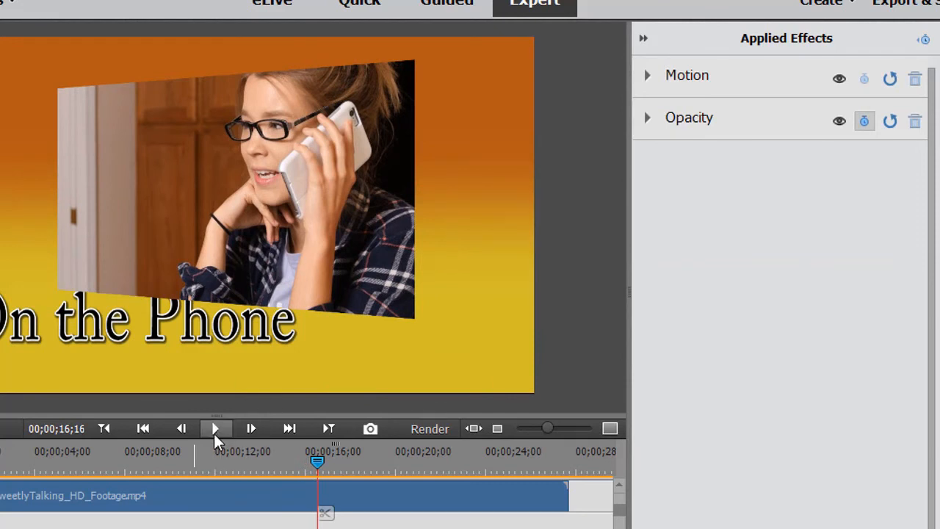
# - Play back more of the angled phone clip and scale it down so it sits clear above the "On the Phone" title
pyautogui.click(216, 430)
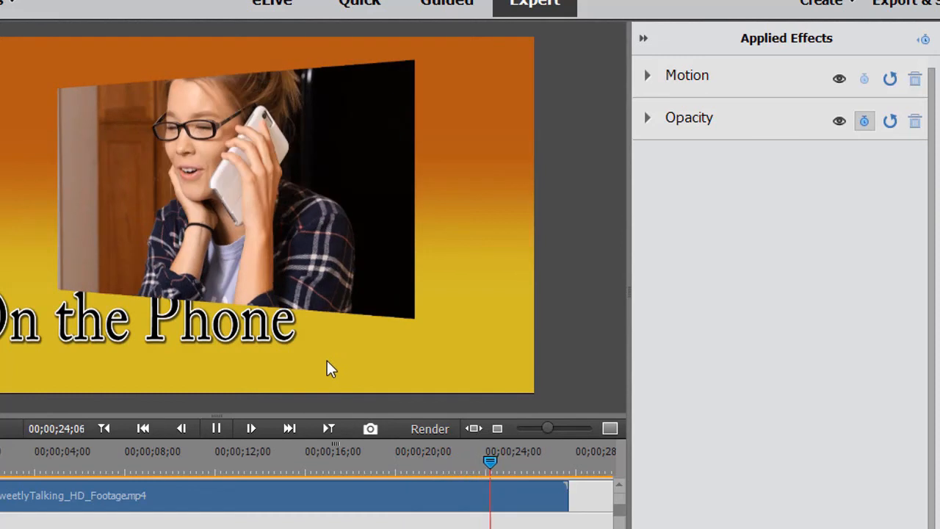
pyautogui.click(216, 430)
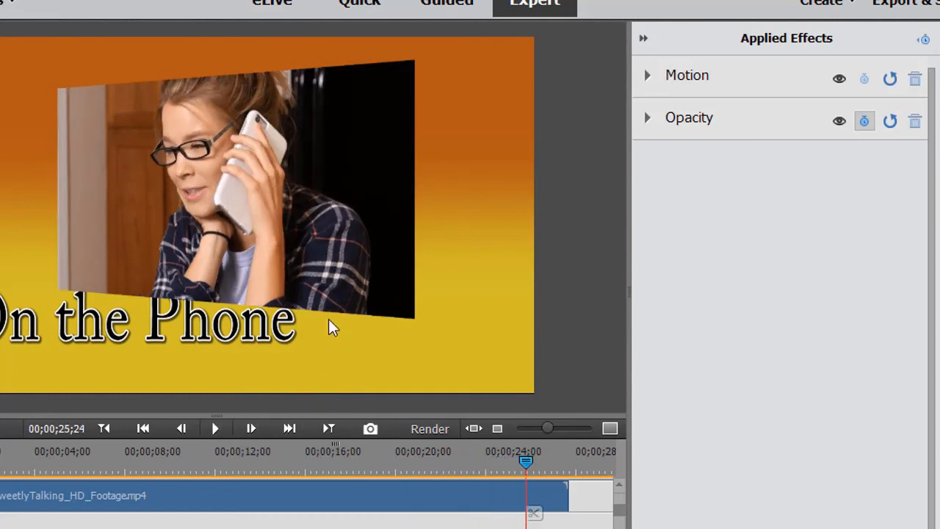
pyautogui.click(306, 266)
pyautogui.moveTo(415, 289); pyautogui.dragTo(367, 257)
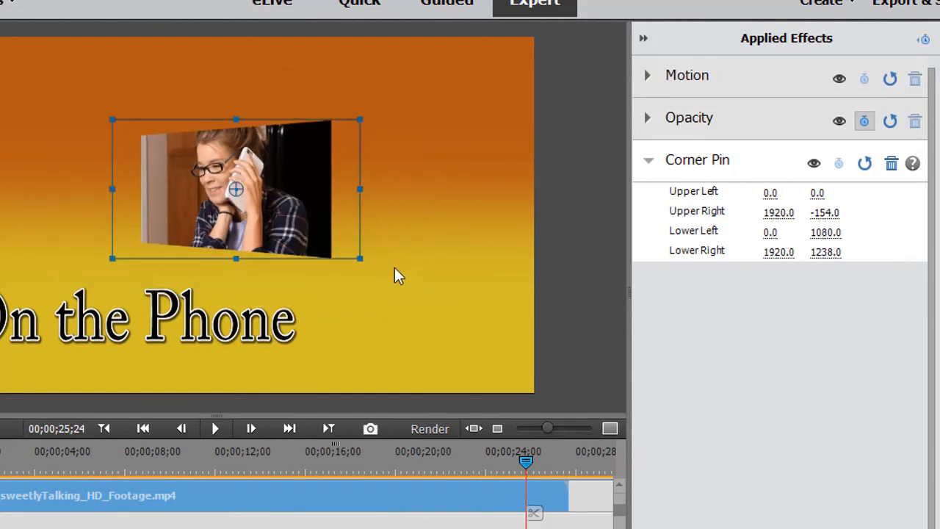
pyautogui.click(86, 254)
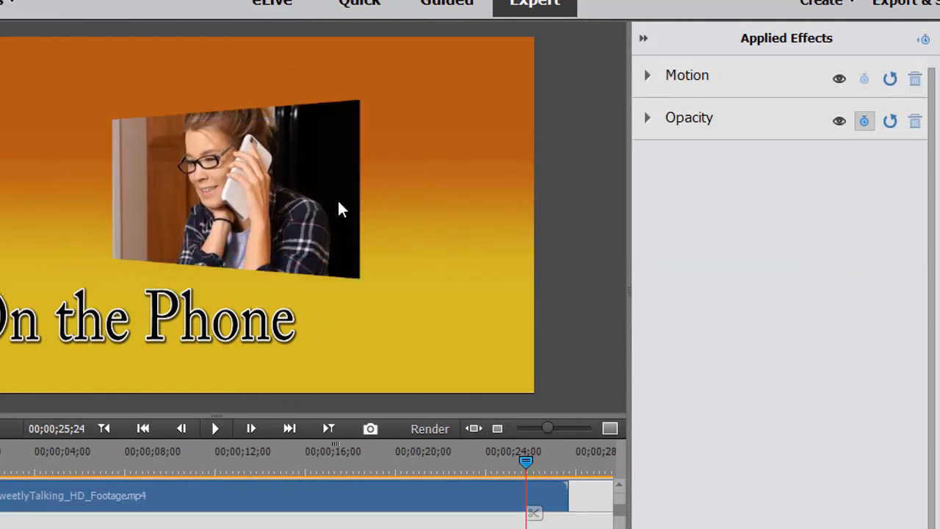
# - Turn the phone clip's Corner Pin effect off and back on to compare the picture with and without the distortion
pyautogui.click(266, 505)
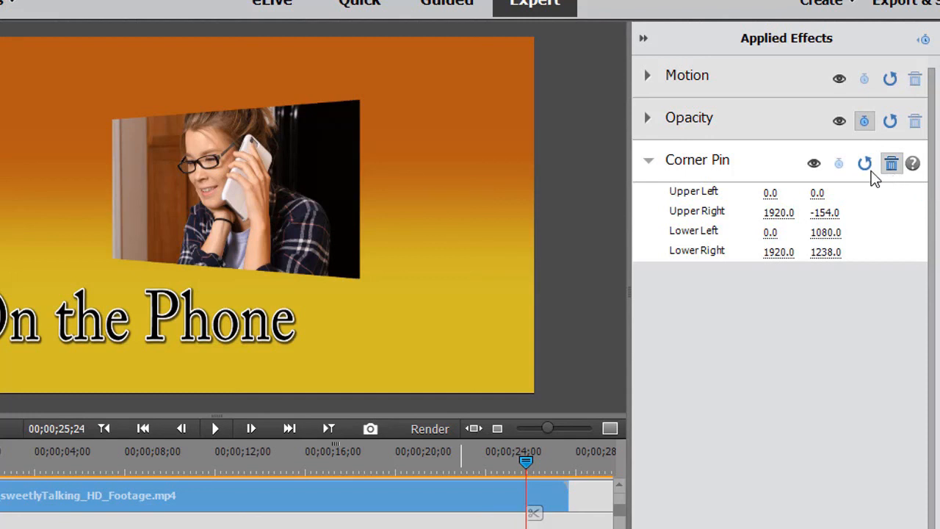
pyautogui.click(814, 164)
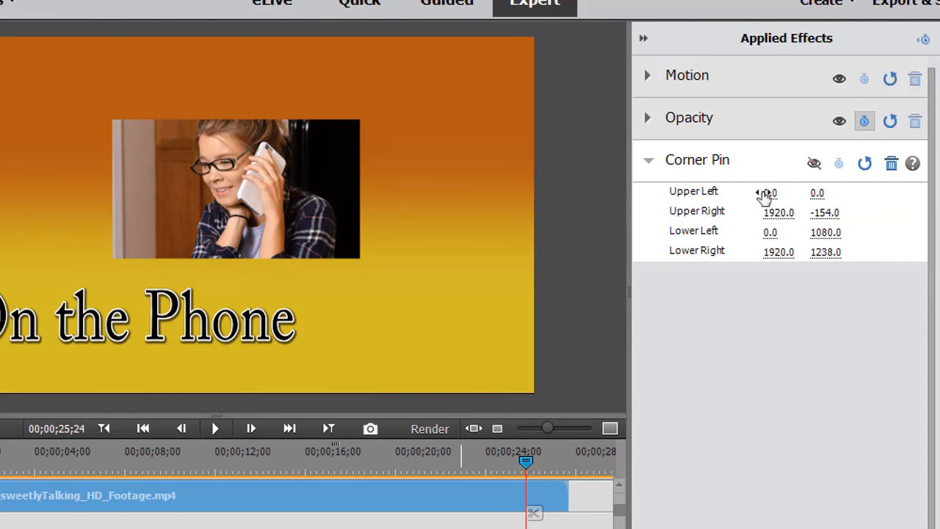
pyautogui.click(814, 163)
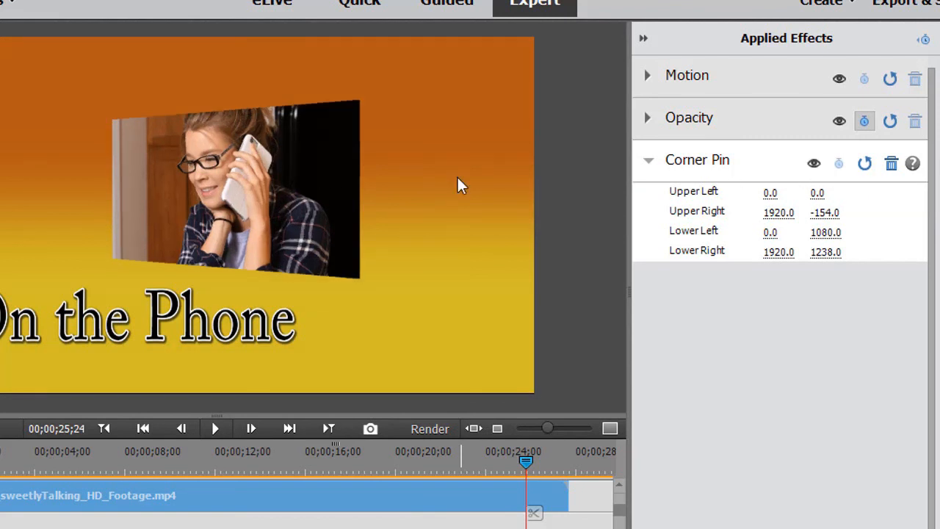